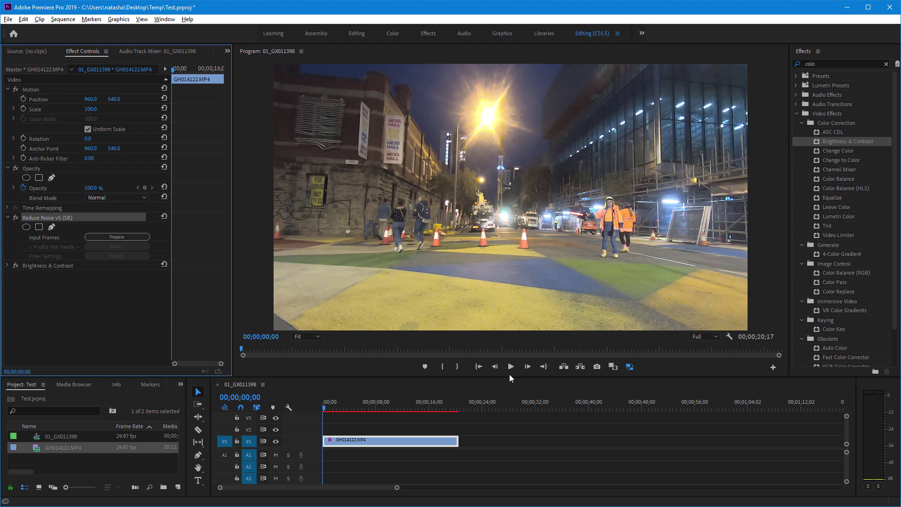
- Play and stop the night street clip, then set the Program monitor zoom to 200%
{"action": "left_click", "coordinate": [511, 367]}
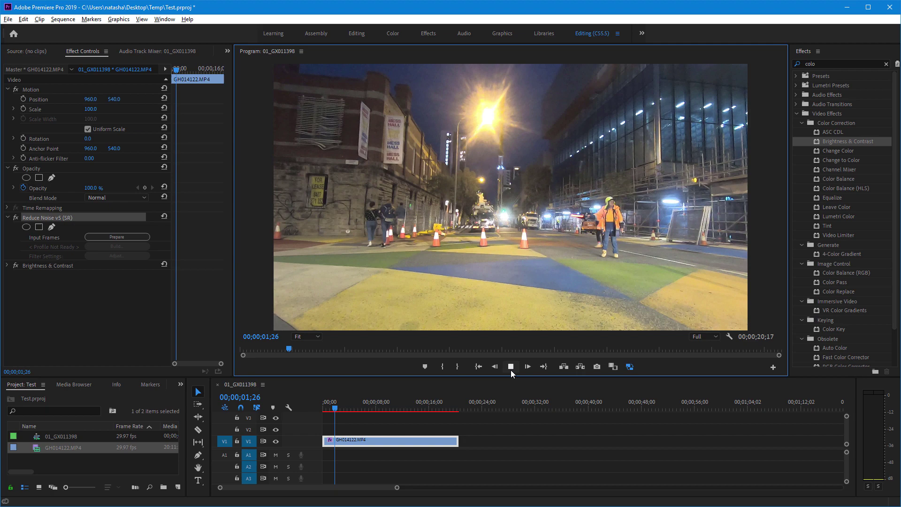
{"action": "left_click", "coordinate": [511, 367]}
{"action": "left_click", "coordinate": [319, 336]}
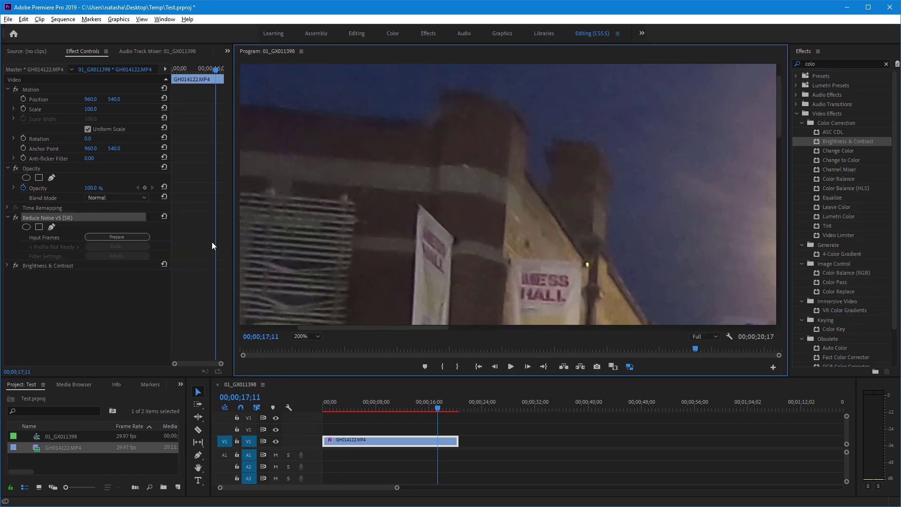
{"action": "left_click", "coordinate": [119, 238]}
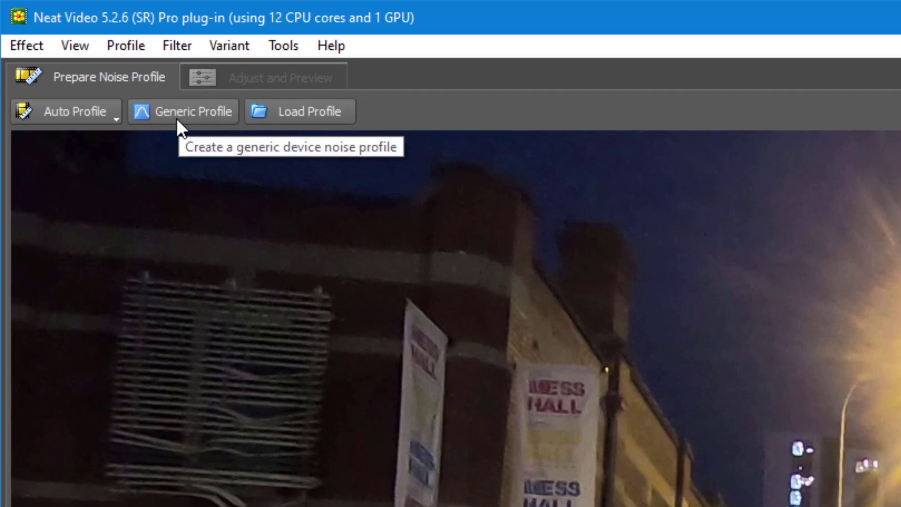
- Apply a Generic Profile to the clip, giving a noise level of 22
{"action": "left_click", "coordinate": [177, 118]}
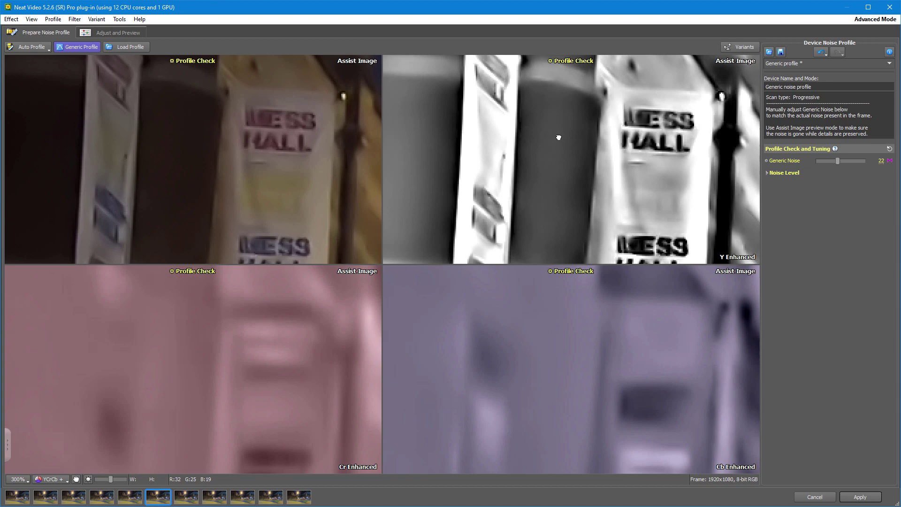
{"action": "scroll", "coordinate": [559, 137], "scroll_direction": "down", "scroll_amount": 1}
{"action": "scroll", "coordinate": [558, 137], "scroll_direction": "down", "scroll_amount": 2}
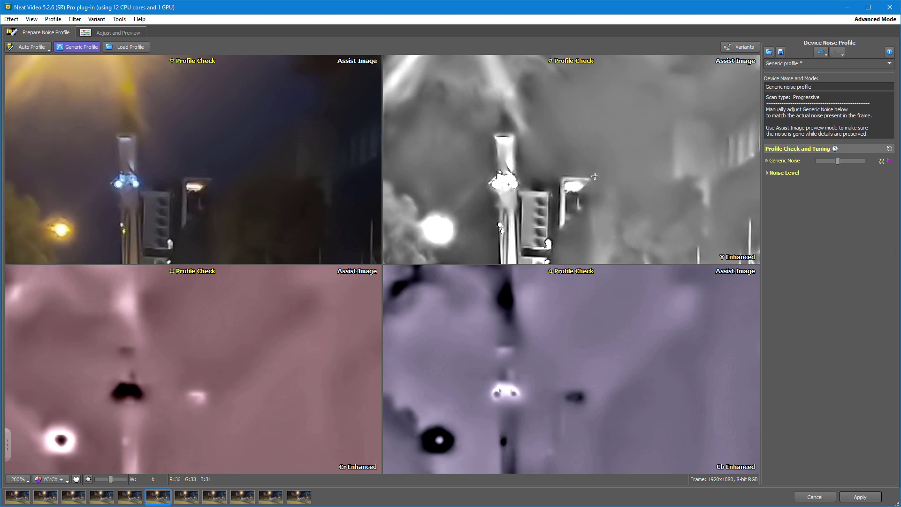
- Run Noise Level Check under Adjust and Preview and raise Noise Level to +30%
{"action": "left_click", "coordinate": [108, 34]}
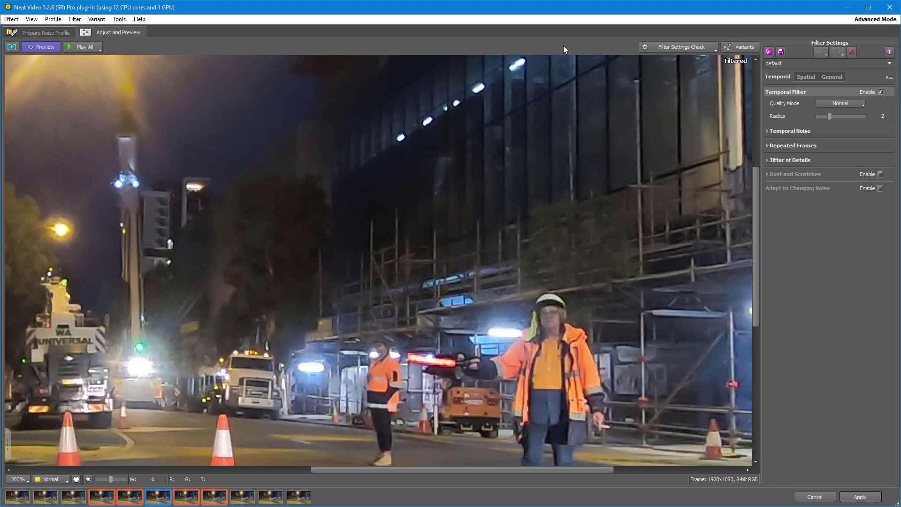
{"action": "left_click", "coordinate": [679, 48]}
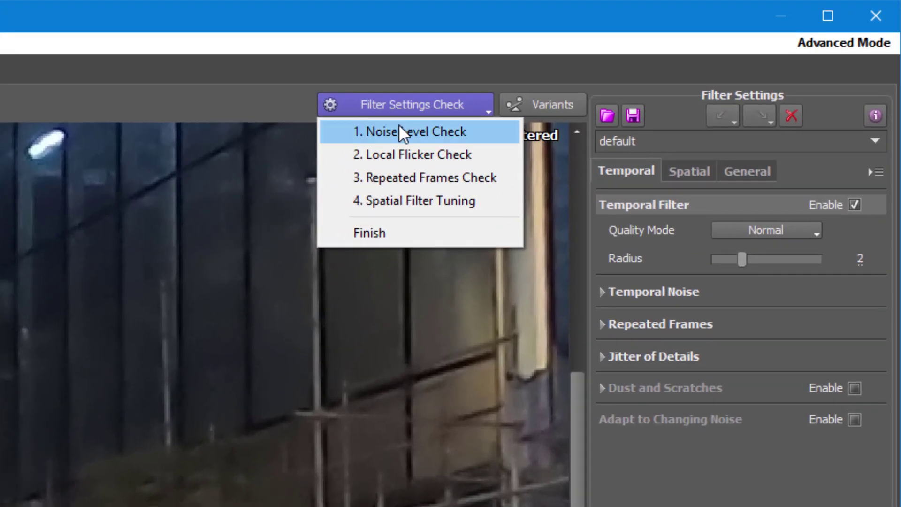
{"action": "left_click", "coordinate": [400, 124]}
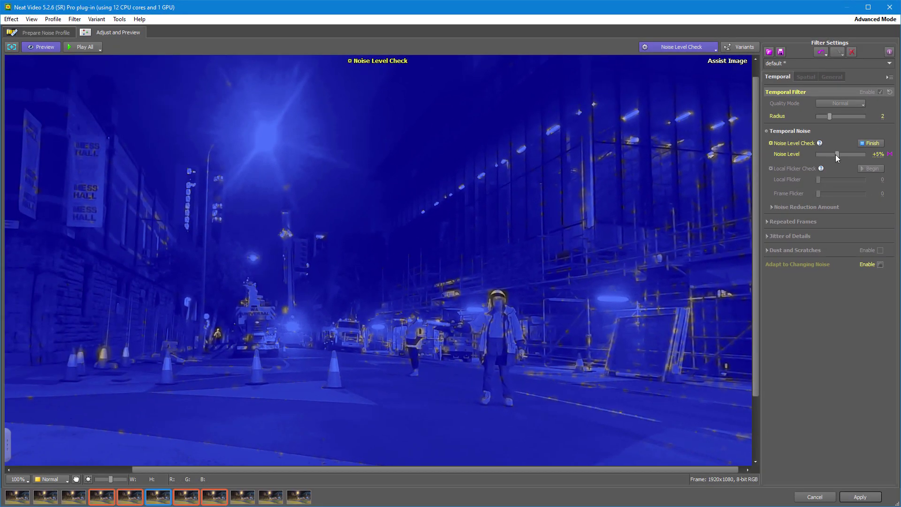
{"action": "left_click_drag", "start_coordinate": [836, 154], "coordinate": [838, 155]}
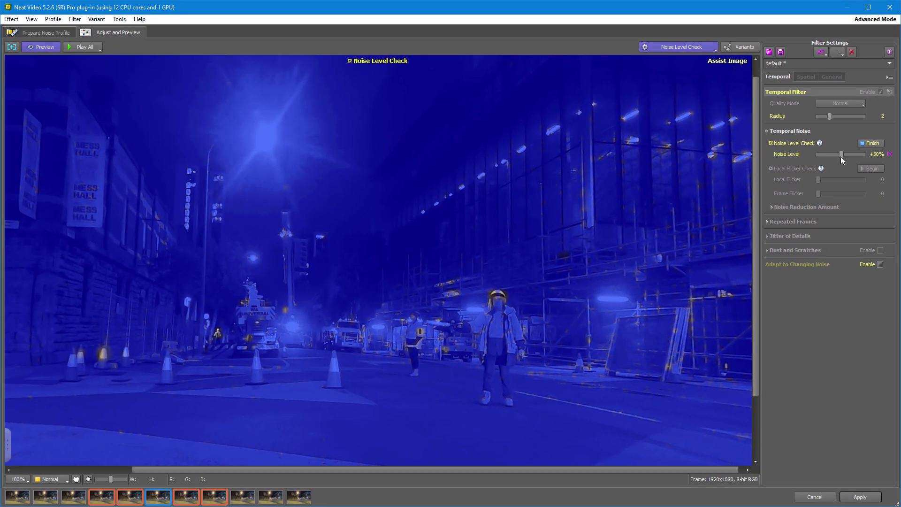
{"action": "scroll", "coordinate": [581, 460], "scroll_direction": "down", "scroll_amount": 3}
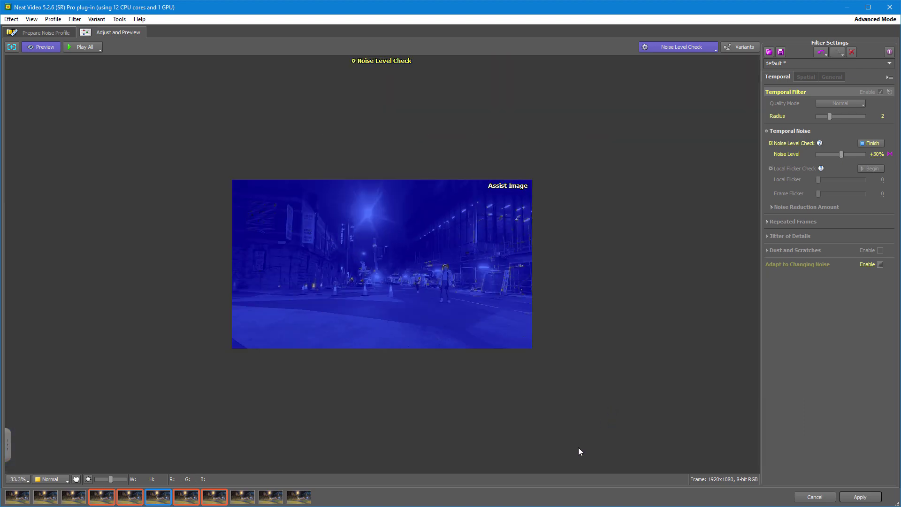
{"action": "scroll", "coordinate": [660, 324], "scroll_direction": "up", "scroll_amount": 3}
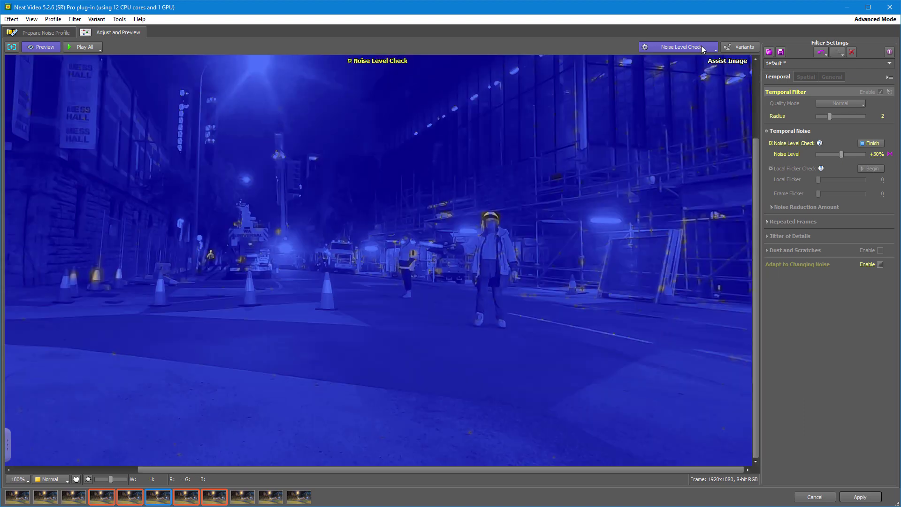
- Switch to the Local Flicker Check and raise Local Flicker from 0 to 19
{"action": "left_click", "coordinate": [681, 47]}
{"action": "left_click", "coordinate": [681, 69]}
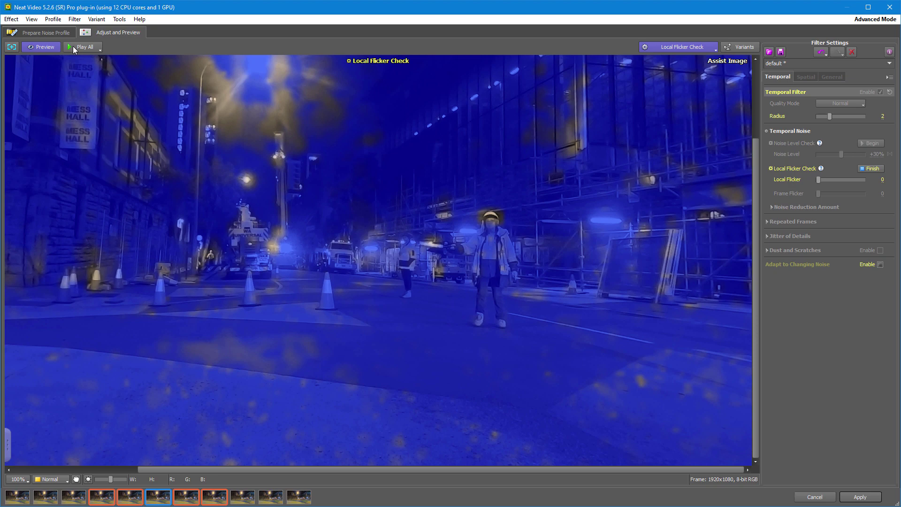
{"action": "scroll", "coordinate": [276, 211], "scroll_direction": "down", "scroll_amount": 2}
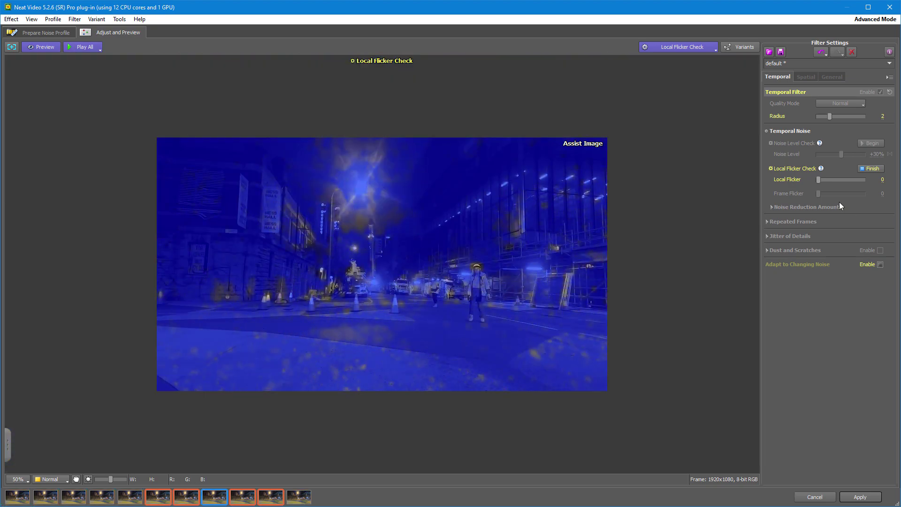
{"action": "left_click_drag", "start_coordinate": [820, 180], "coordinate": [831, 182]}
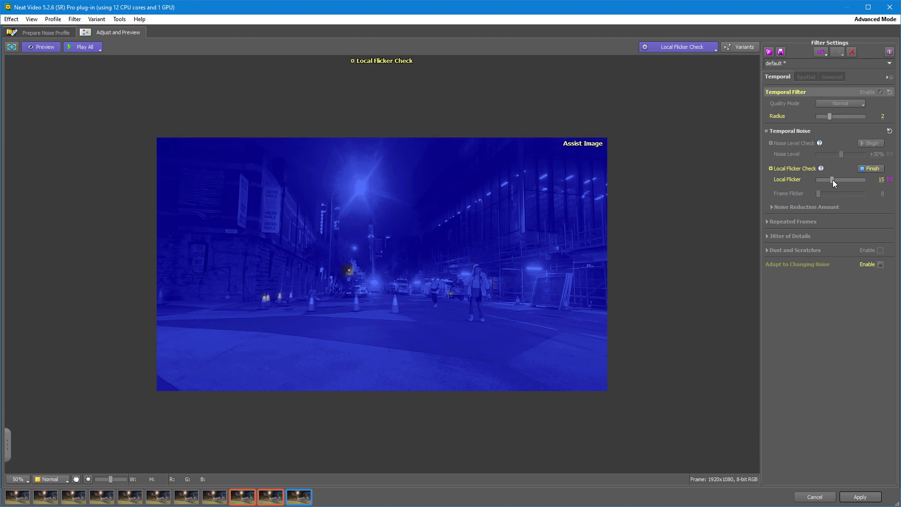
{"action": "left_click_drag", "start_coordinate": [831, 180], "coordinate": [836, 179]}
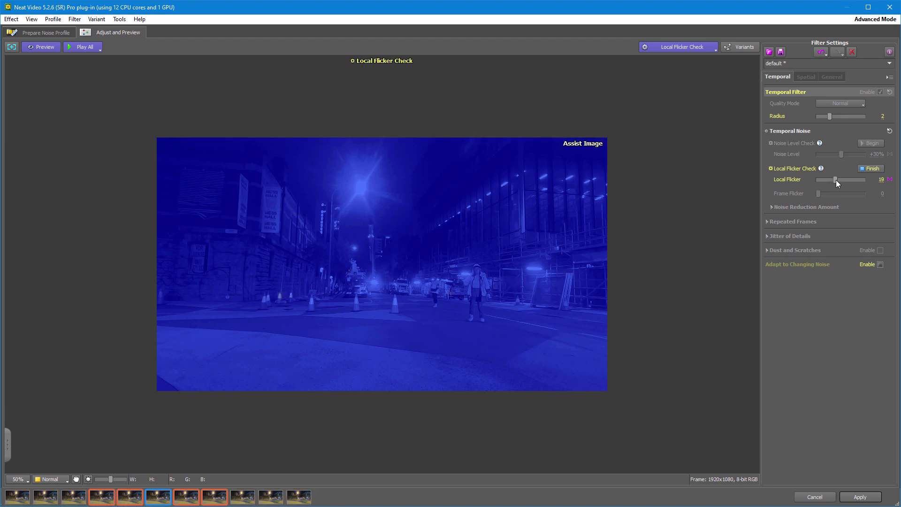
{"action": "left_click", "coordinate": [682, 46]}
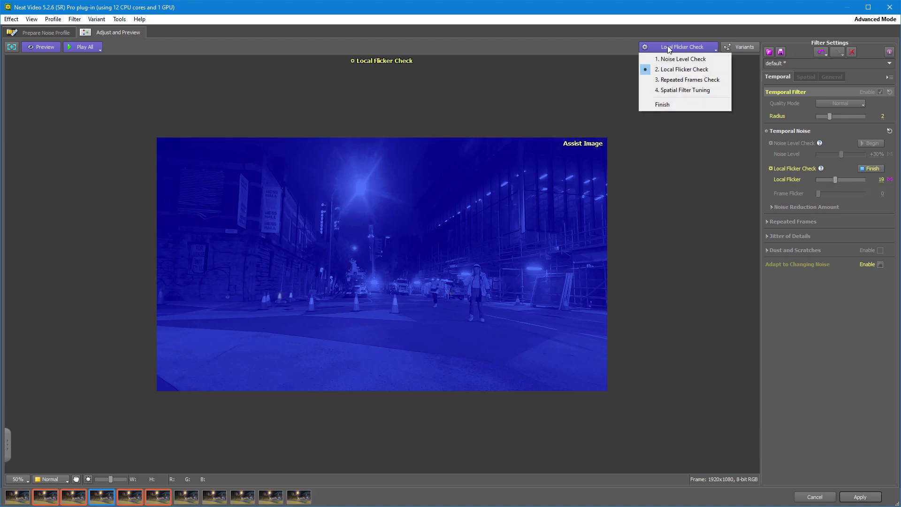
- Run the Repeated Frames Check and pan the preview to the street with traffic cones
{"action": "left_click", "coordinate": [677, 79]}
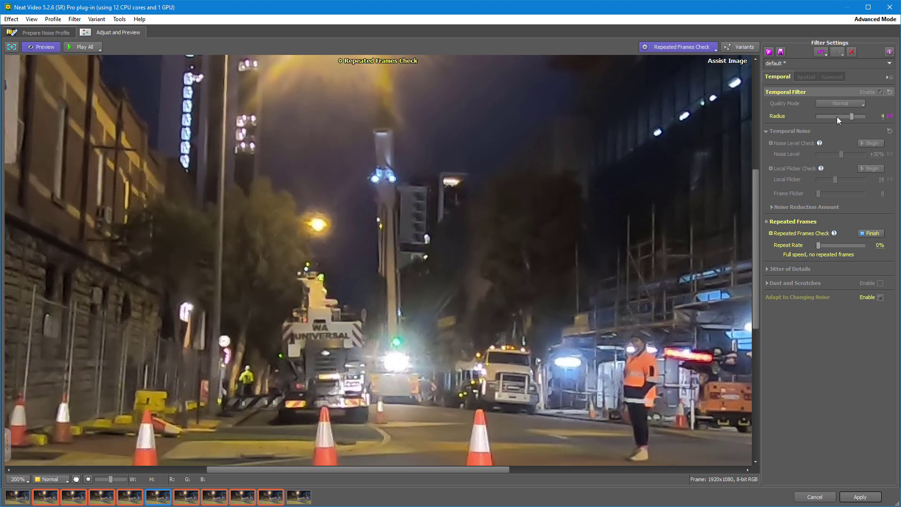
{"action": "left_click_drag", "start_coordinate": [829, 117], "coordinate": [853, 116]}
{"action": "mouse_move", "coordinate": [564, 247]}
{"action": "left_mouse_down"}
{"action": "mouse_move", "coordinate": [696, 336]}
{"action": "mouse_move", "coordinate": [585, 176]}
{"action": "left_mouse_up"}
{"action": "left_click_drag", "start_coordinate": [585, 352], "coordinate": [471, 236]}
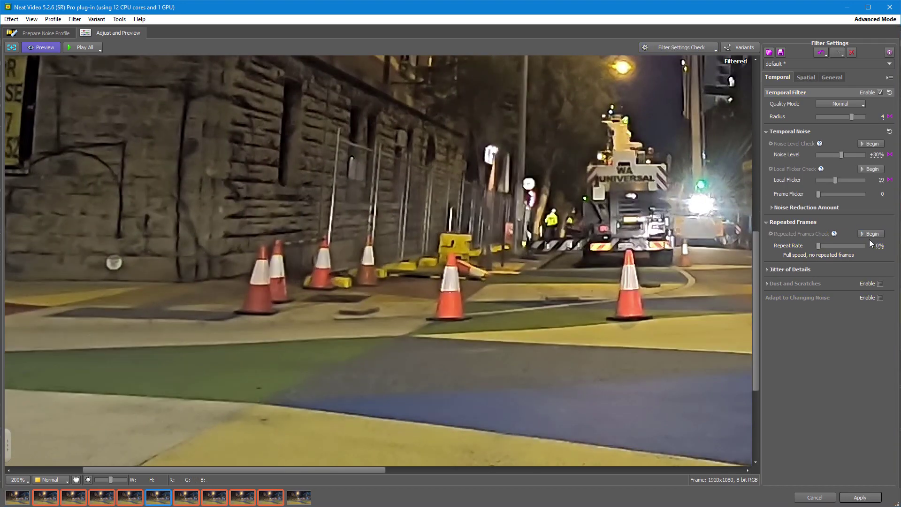
{"action": "scroll", "coordinate": [422, 246], "scroll_direction": "down", "scroll_amount": 1}
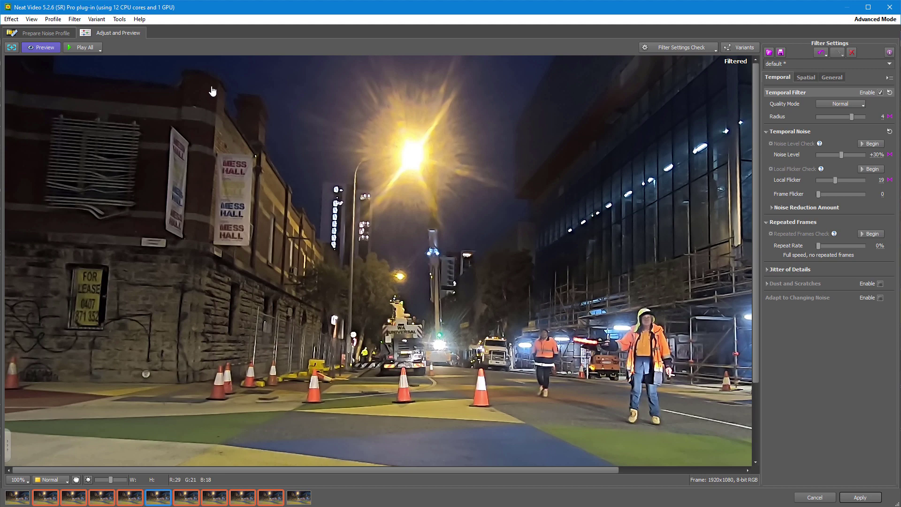
{"action": "scroll", "coordinate": [209, 92], "scroll_direction": "up", "scroll_amount": 1}
{"action": "scroll", "coordinate": [207, 94], "scroll_direction": "up", "scroll_amount": 1}
{"action": "scroll", "coordinate": [207, 93], "scroll_direction": "up", "scroll_amount": 1}
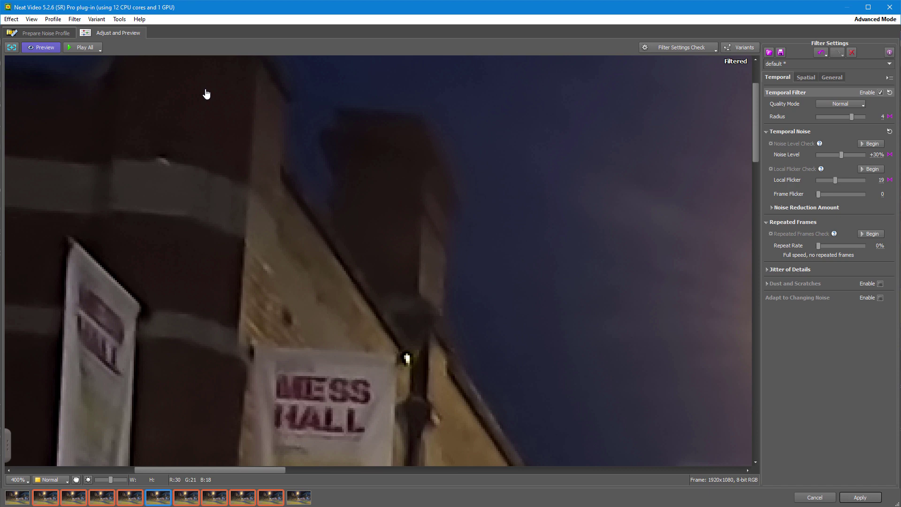
- Pan the 400% preview to the rooftops and night sky, and brighten the preview
{"action": "left_click_drag", "start_coordinate": [206, 94], "coordinate": [307, 201]}
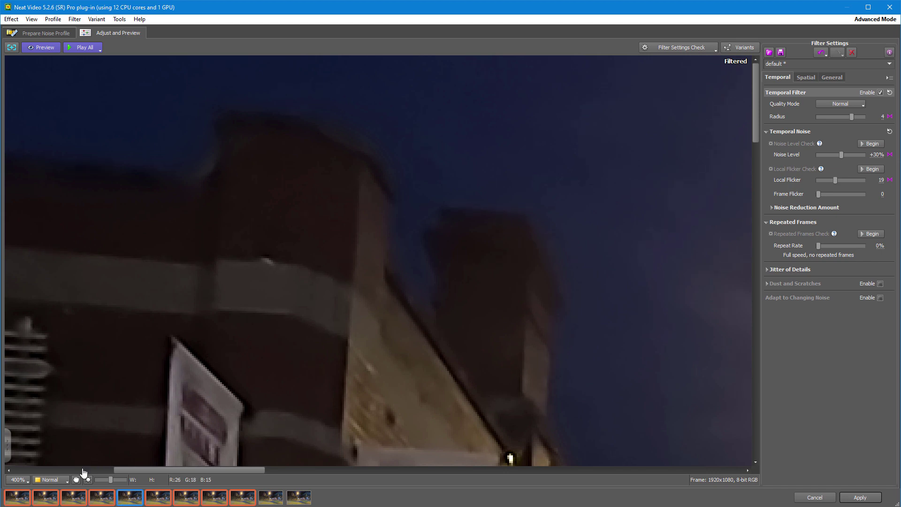
{"action": "left_click_drag", "start_coordinate": [88, 480], "coordinate": [114, 479]}
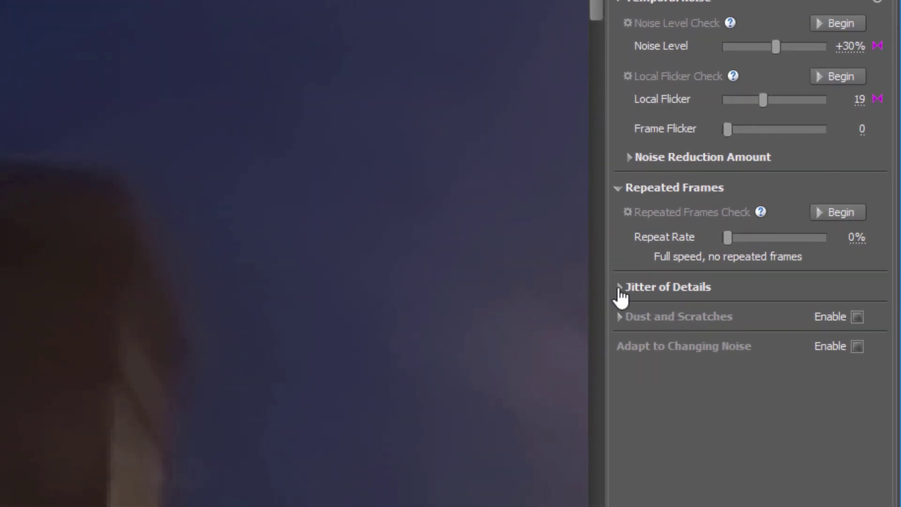
- Expand Jitter of Details, add Variant #2, and raise its Threshold to +300%
{"action": "left_click", "coordinate": [620, 287]}
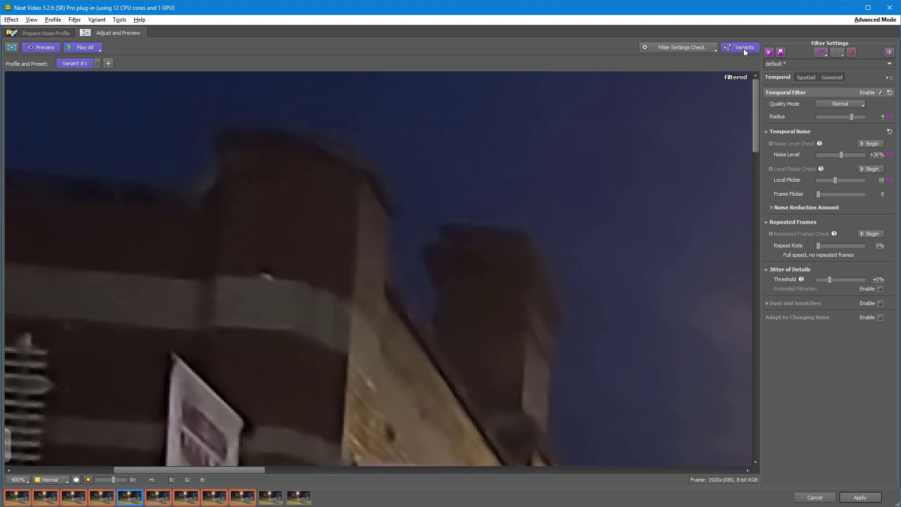
{"action": "left_click", "coordinate": [110, 63]}
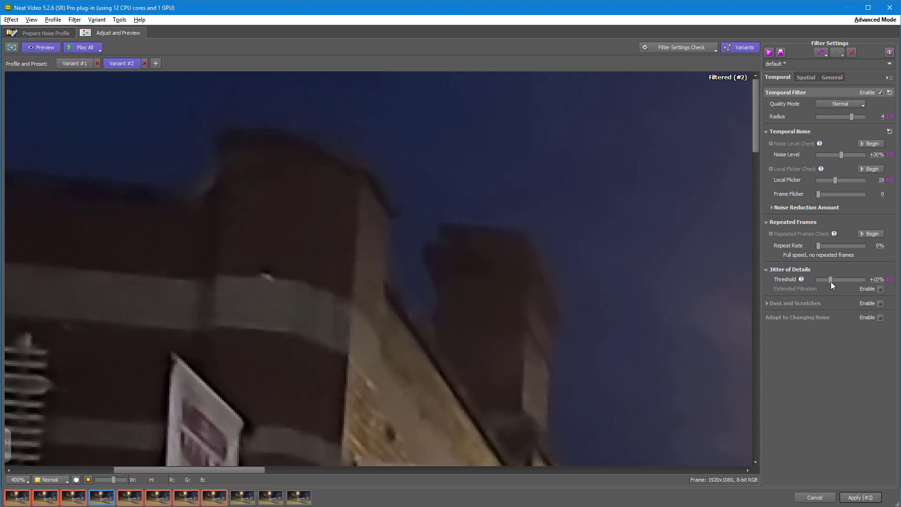
{"action": "left_click_drag", "start_coordinate": [831, 280], "coordinate": [843, 280]}
{"action": "scroll", "coordinate": [849, 289], "scroll_direction": "up", "scroll_amount": 1}
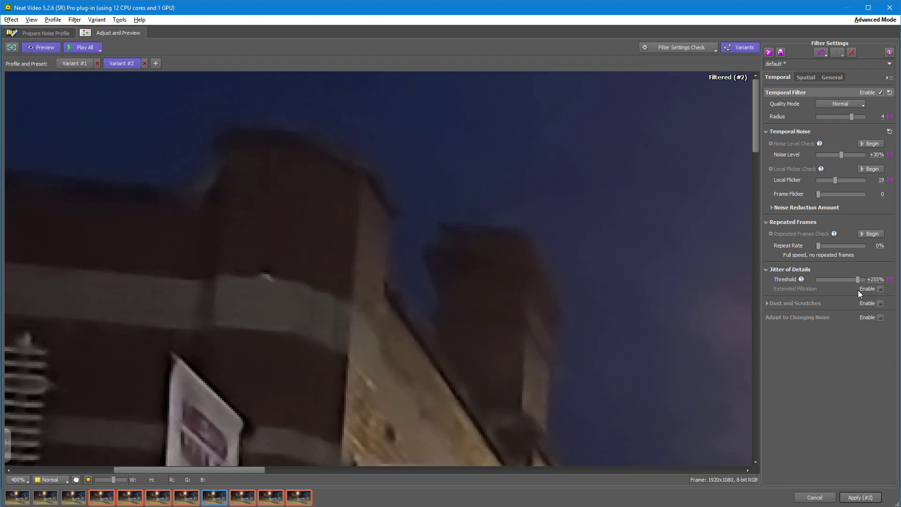
{"action": "scroll", "coordinate": [858, 291], "scroll_direction": "up", "scroll_amount": 1}
{"action": "scroll", "coordinate": [872, 293], "scroll_direction": "up", "scroll_amount": 2}
- Enable Extended Filtration and lower the jitter Threshold from +300% to +145%
{"action": "left_click", "coordinate": [880, 290]}
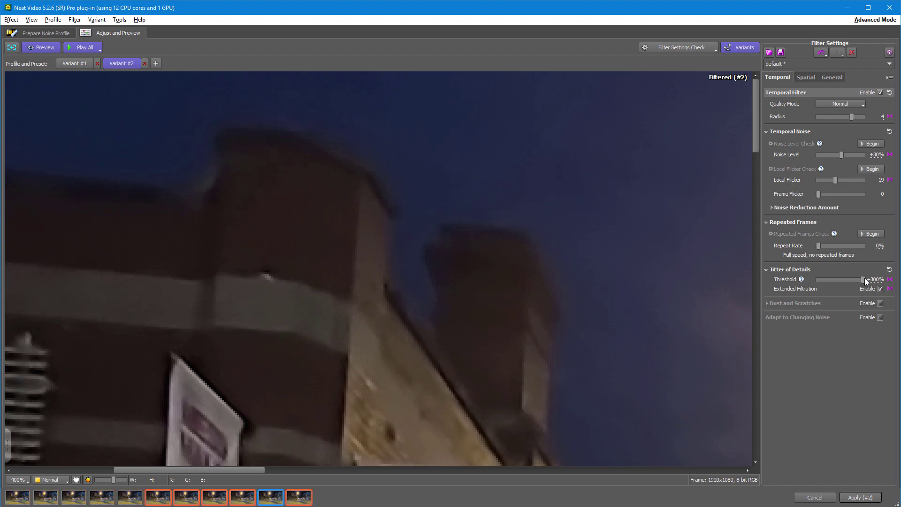
{"action": "left_click_drag", "start_coordinate": [865, 279], "coordinate": [848, 281]}
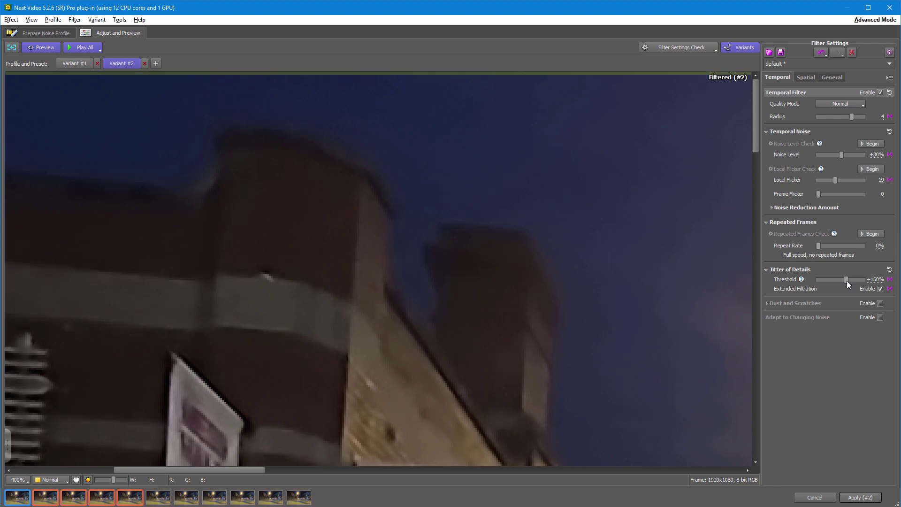
{"action": "left_click_drag", "start_coordinate": [848, 280], "coordinate": [846, 281]}
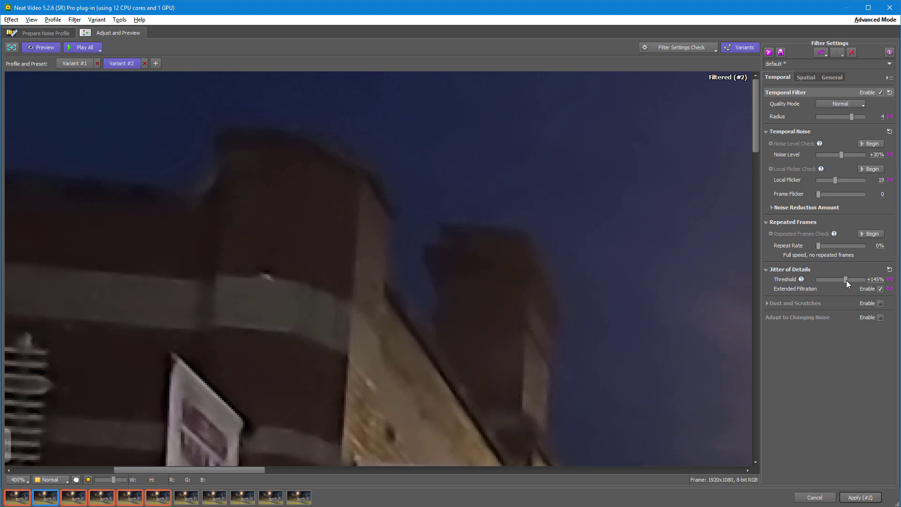
{"action": "left_click", "coordinate": [79, 64]}
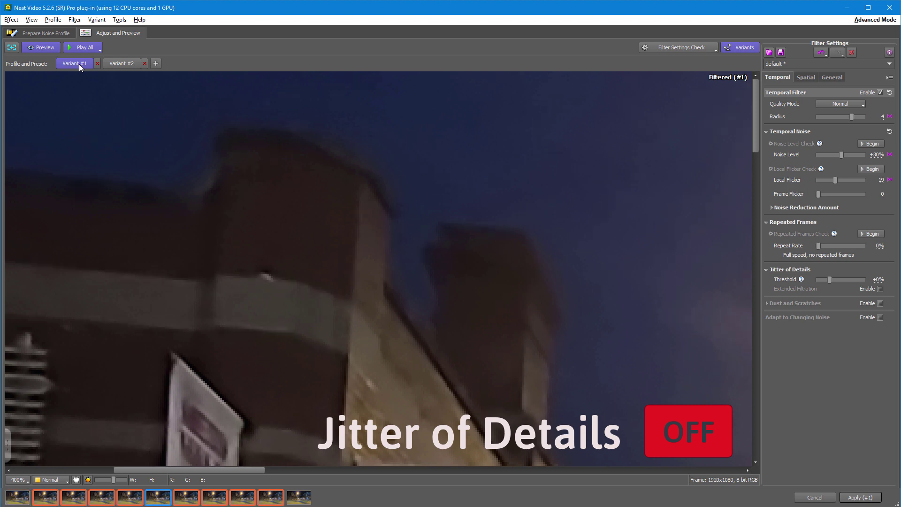
{"action": "left_click", "coordinate": [114, 64]}
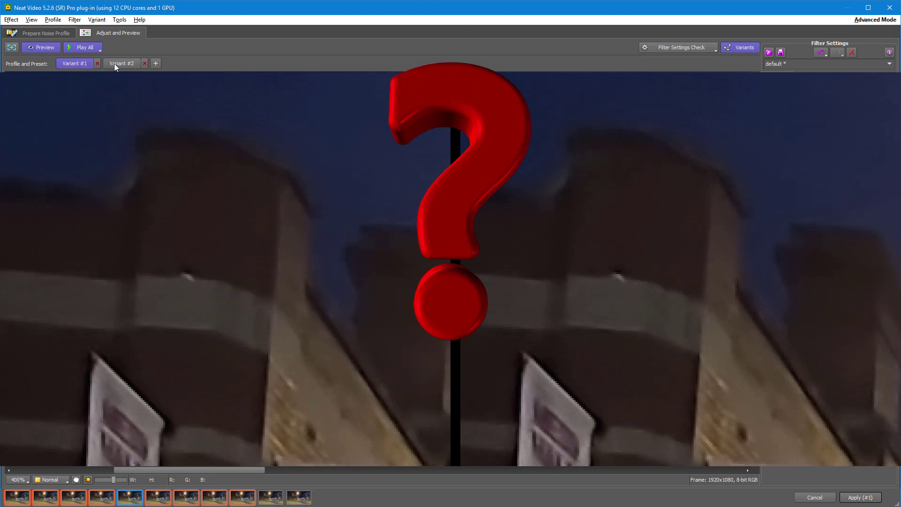
{"action": "left_click", "coordinate": [114, 64]}
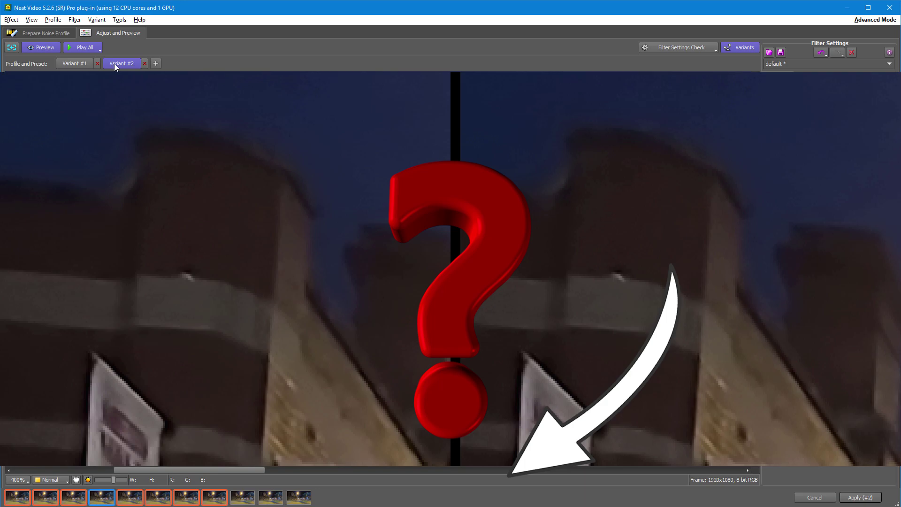